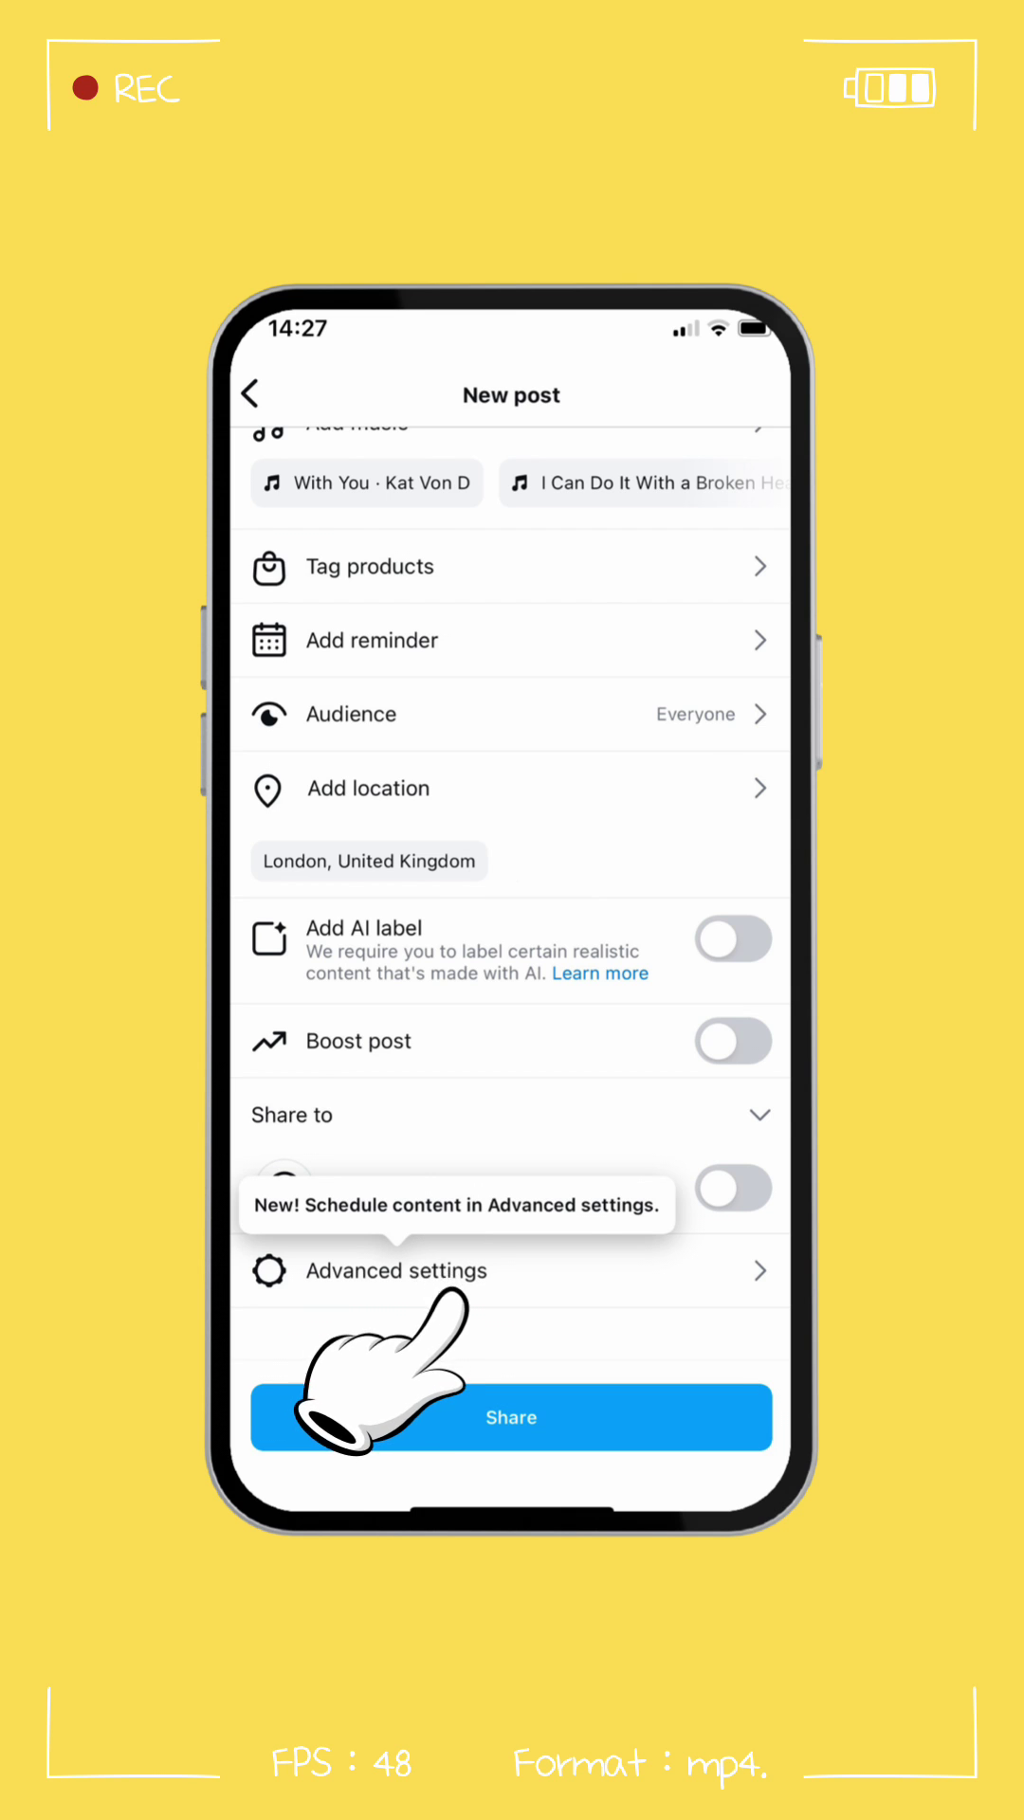
Go into the new post's advanced settings to reach content scheduling
click(428, 1270)
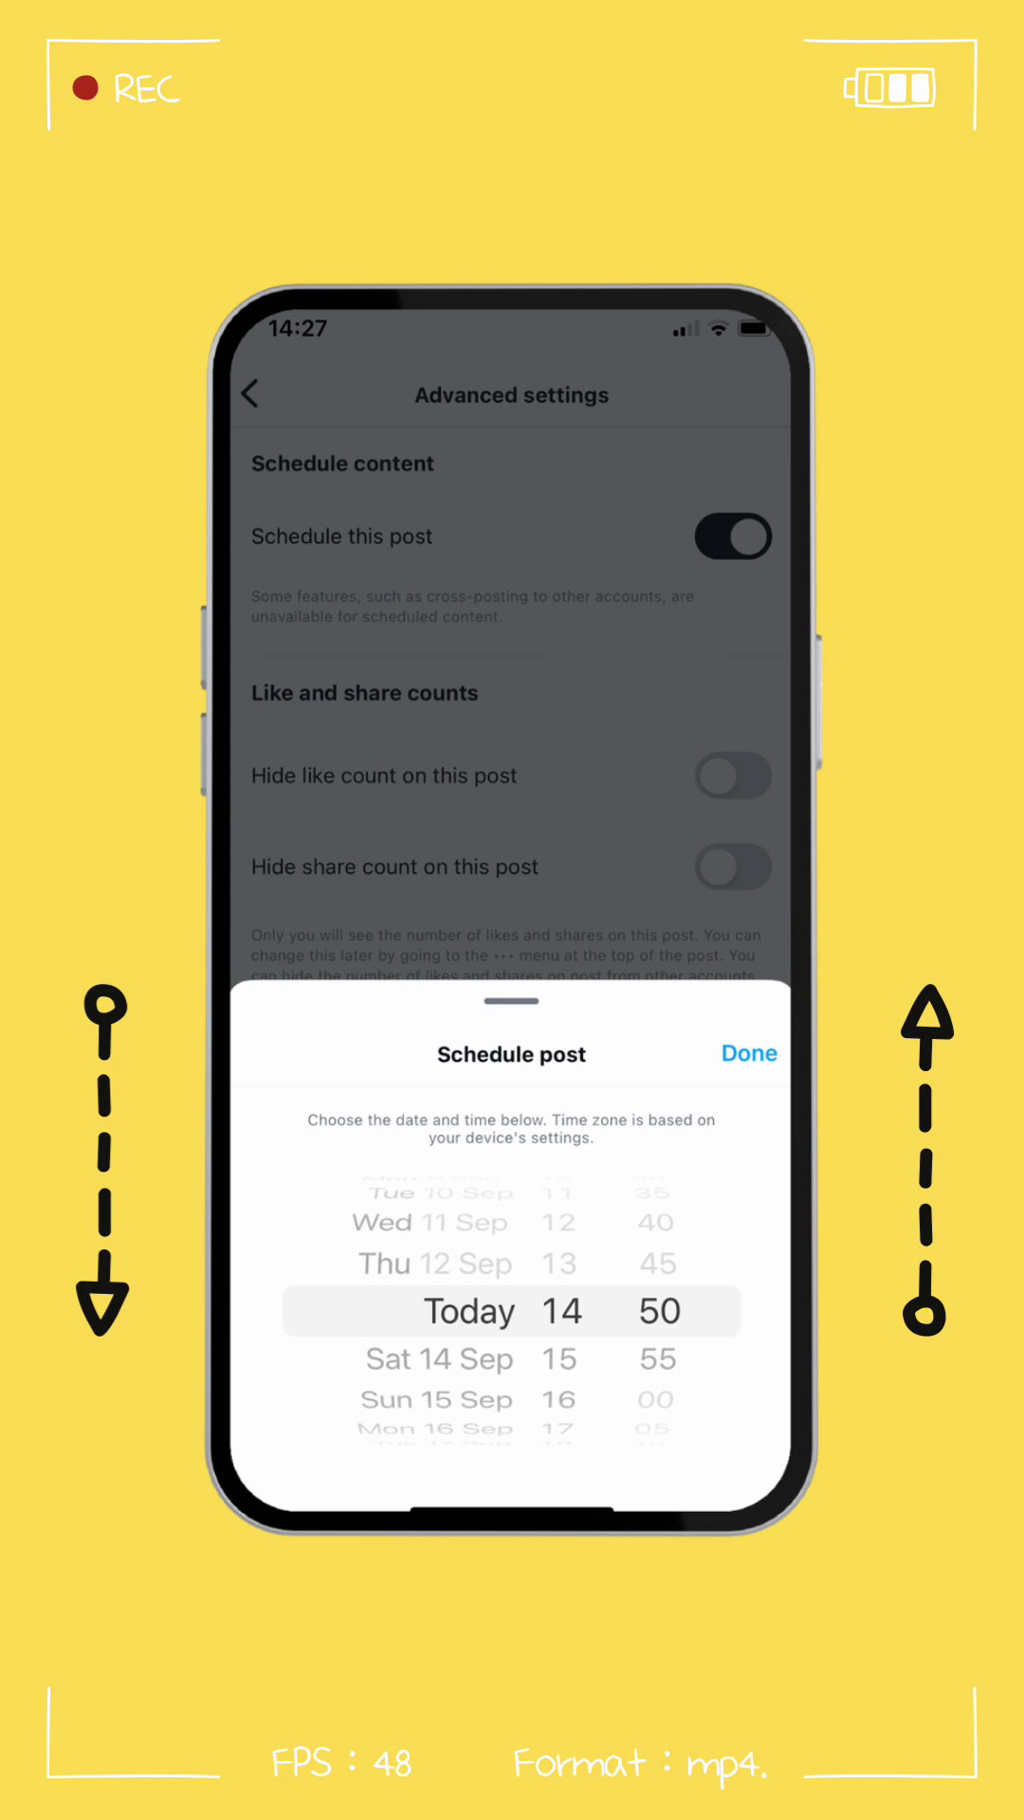
Confirm the Fri, 13 Sep, 15:50 schedule and go back to the New post screen
click(750, 1054)
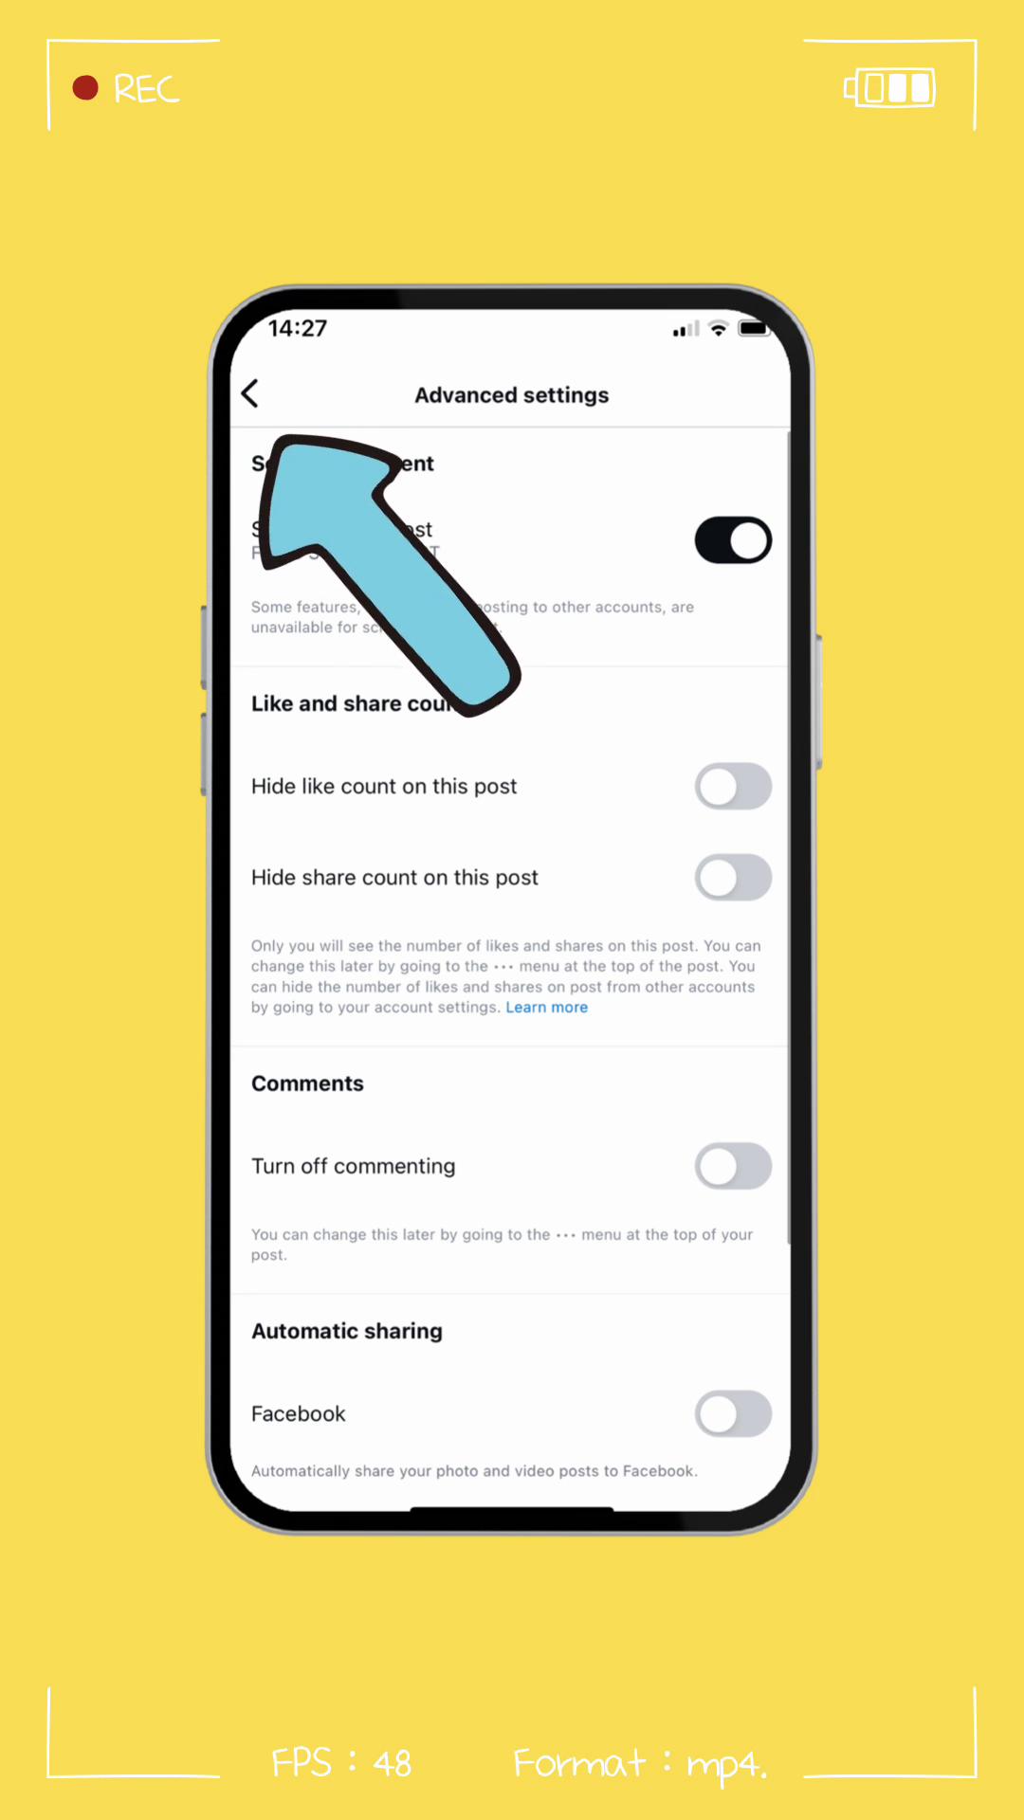
click(249, 394)
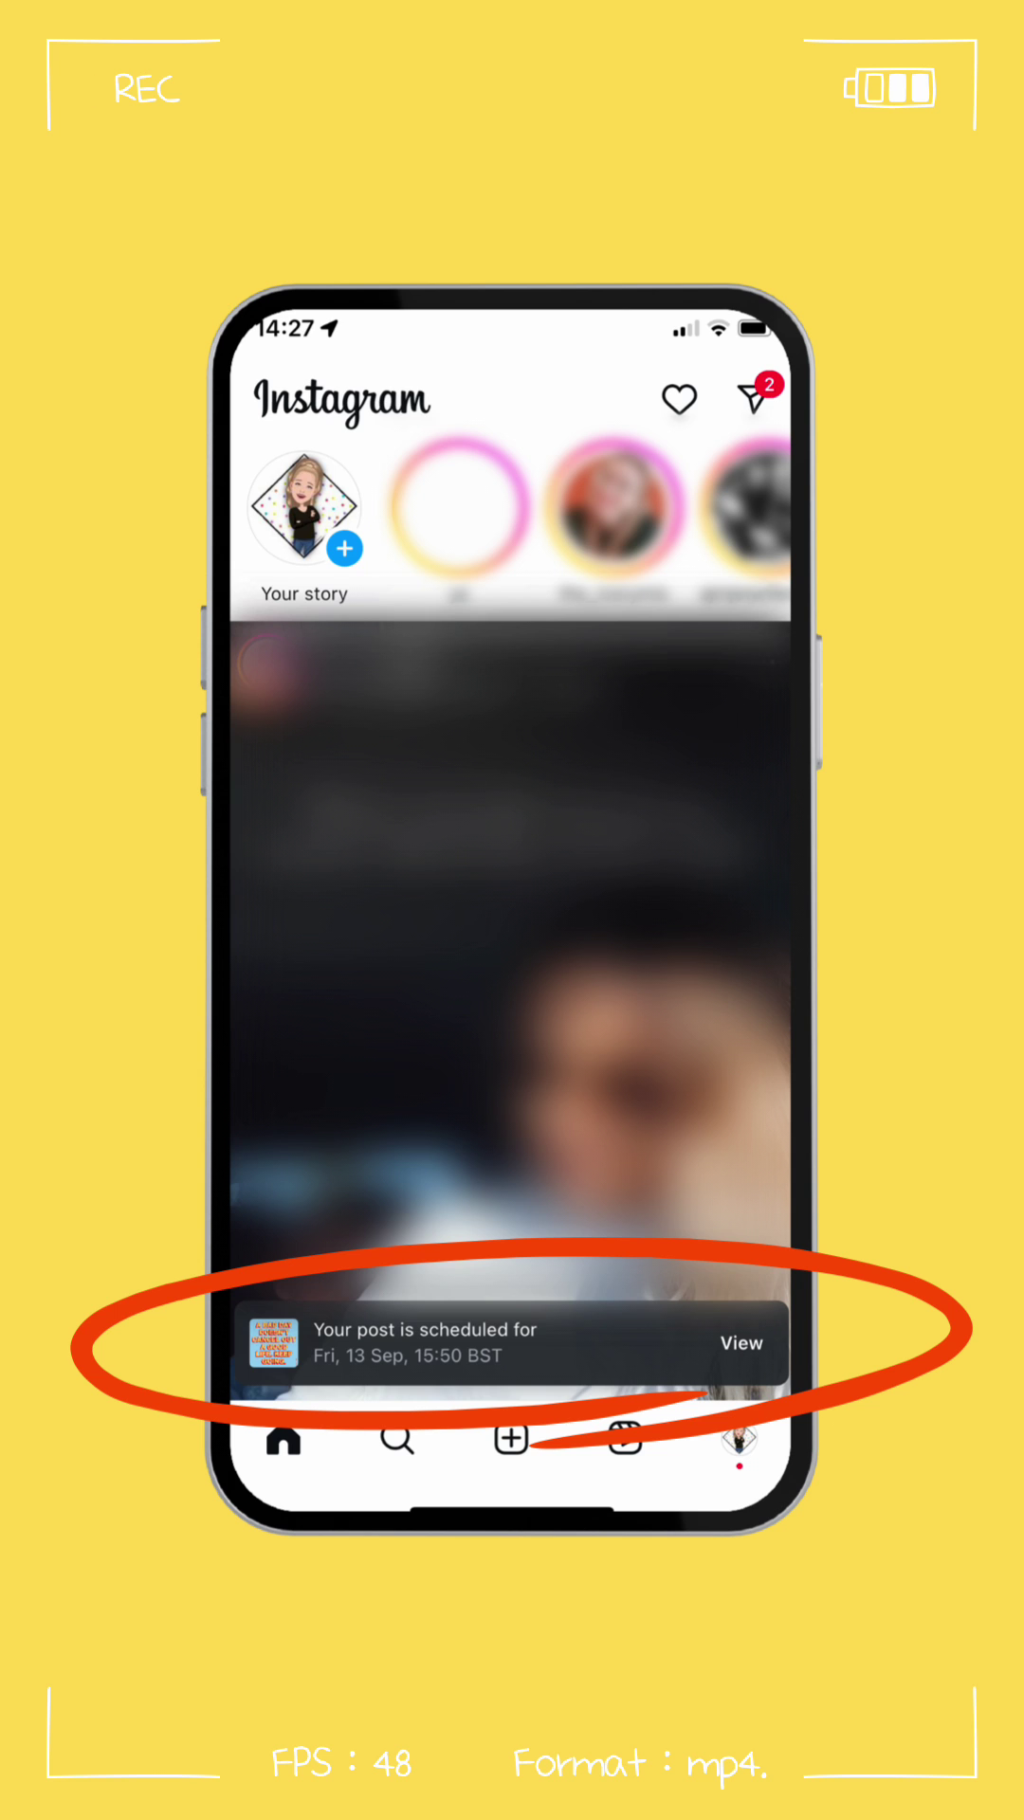
View the scheduled quote post from the 'Your post is scheduled' toast
click(737, 1345)
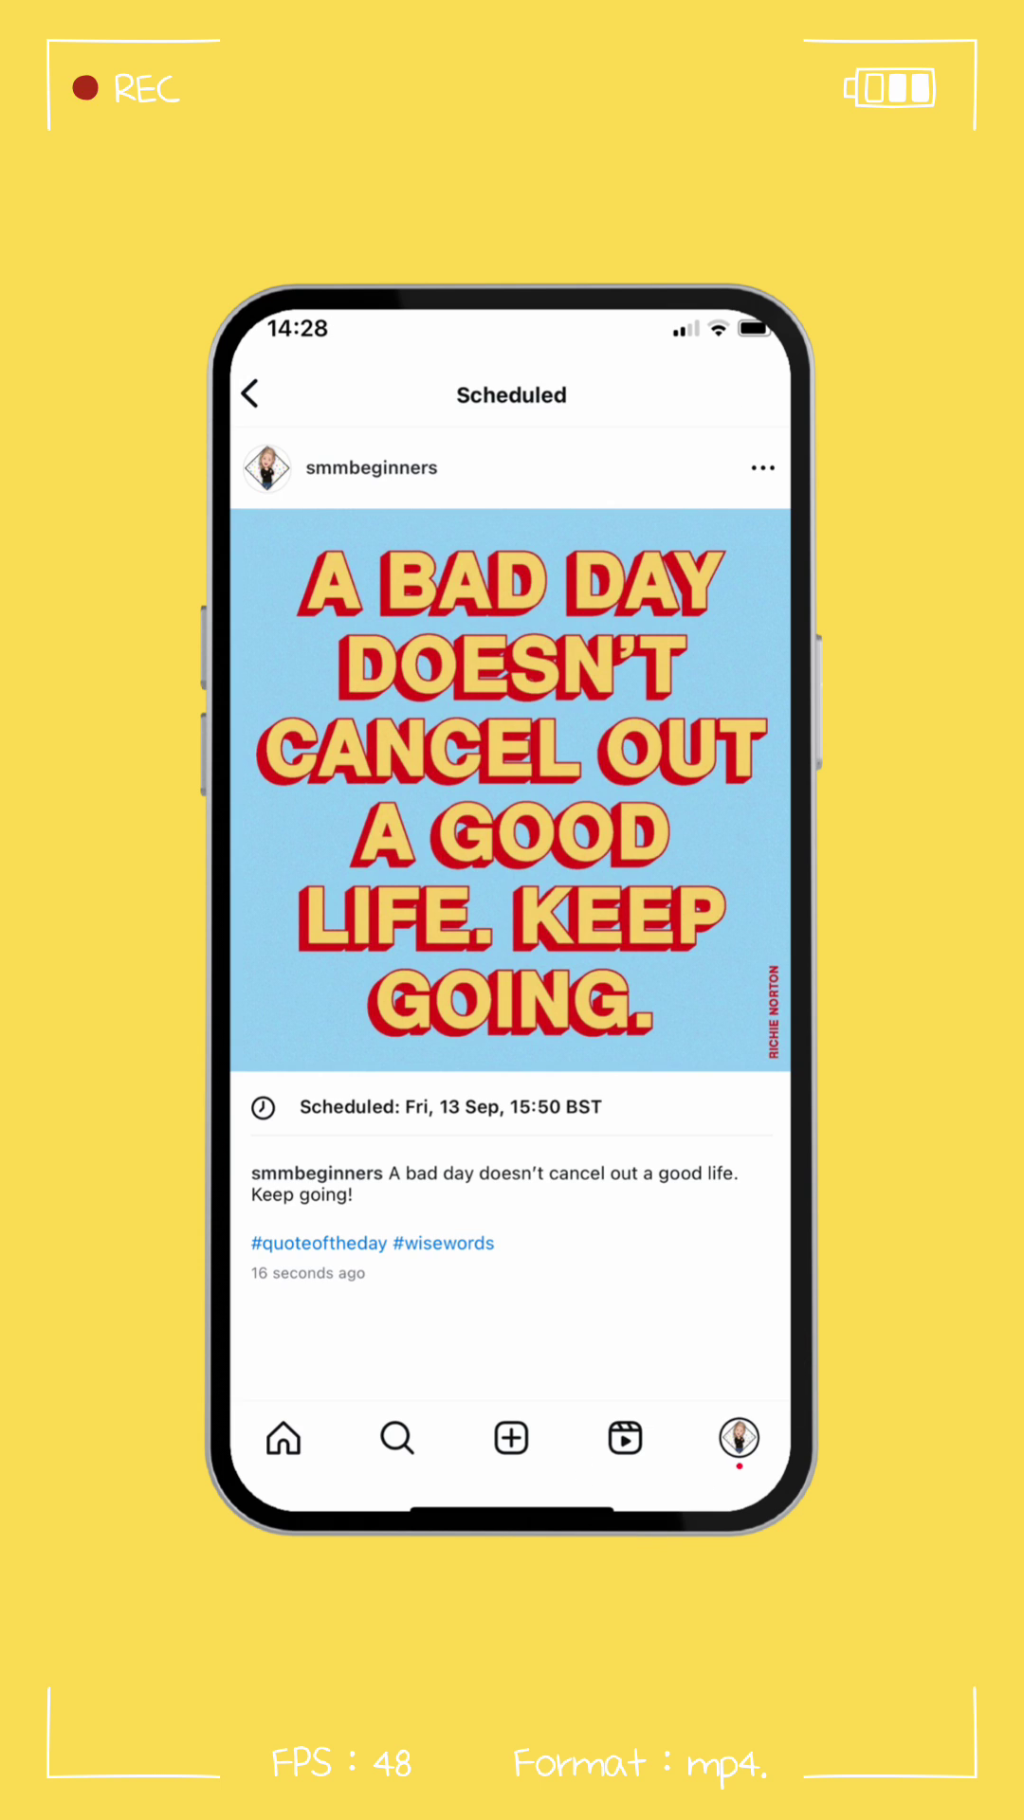